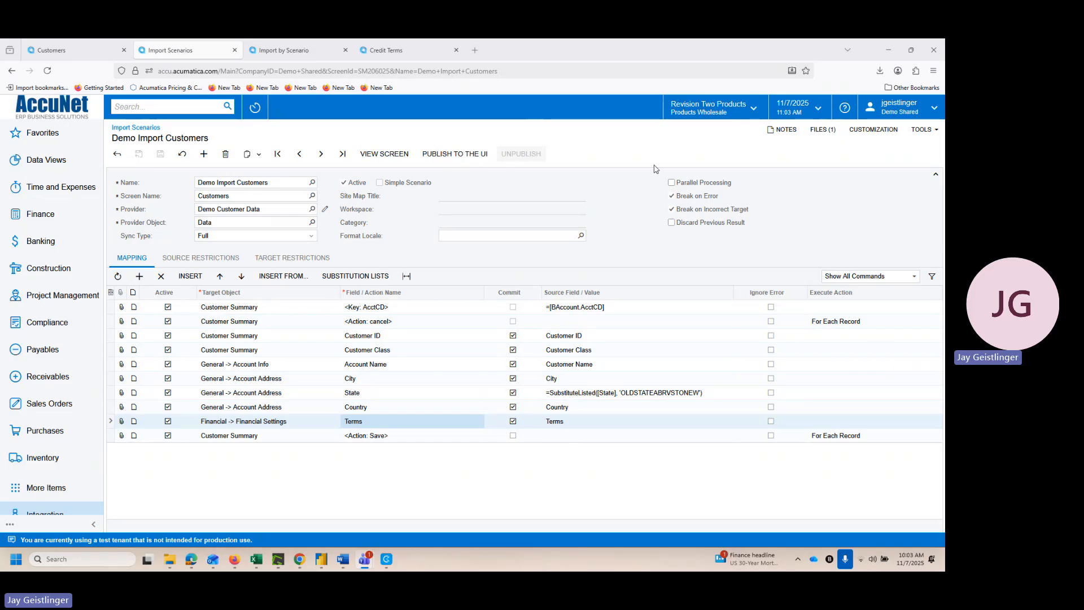
Step: Switch to the sample customer import workbook in Excel and review its columns, including State and Terms
{"action": "mouse_move", "coordinate": [267, 554]}
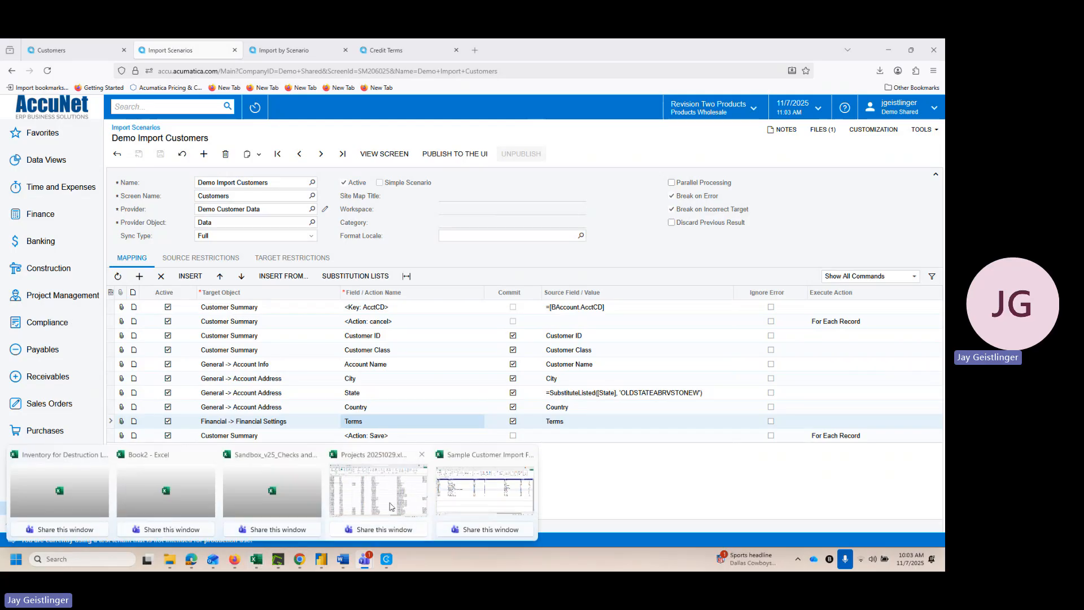
{"action": "left_click", "coordinate": [486, 491]}
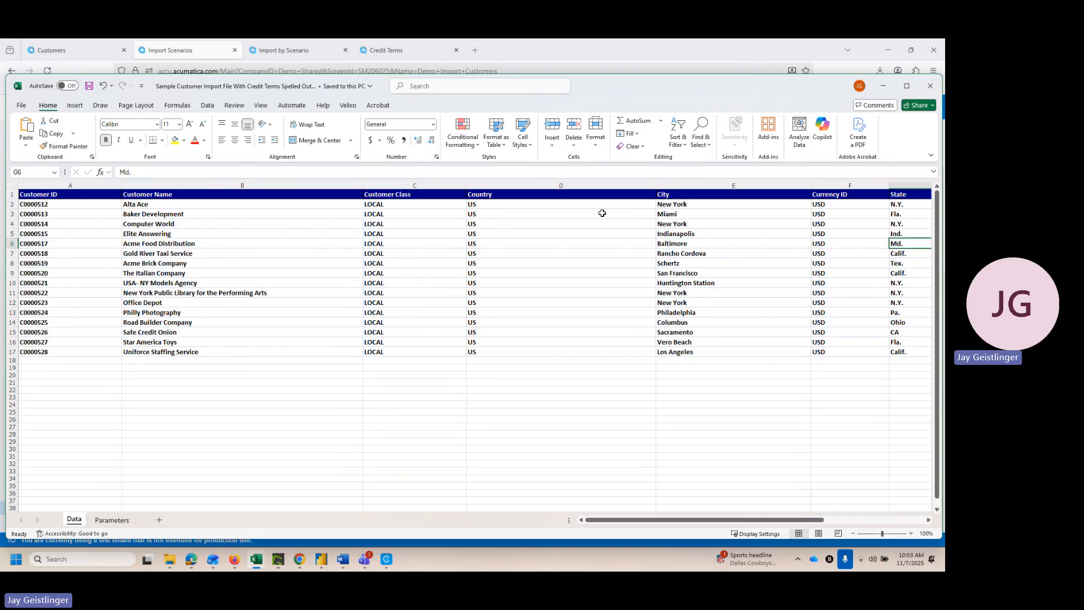
{"action": "left_click_drag", "start_coordinate": [664, 520], "coordinate": [797, 531]}
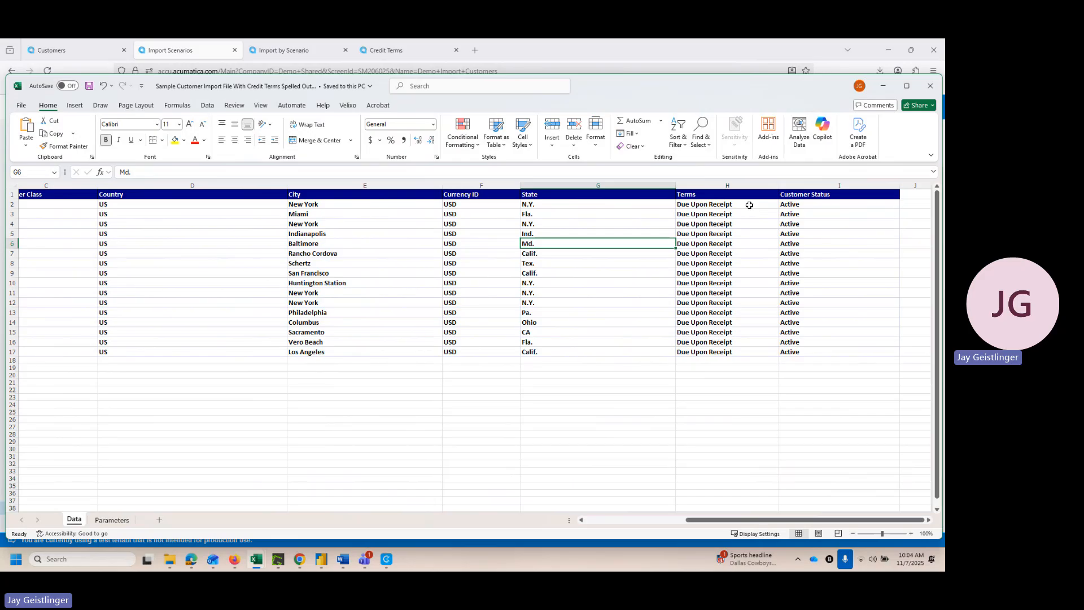
{"action": "left_click_drag", "start_coordinate": [766, 521], "coordinate": [666, 521]}
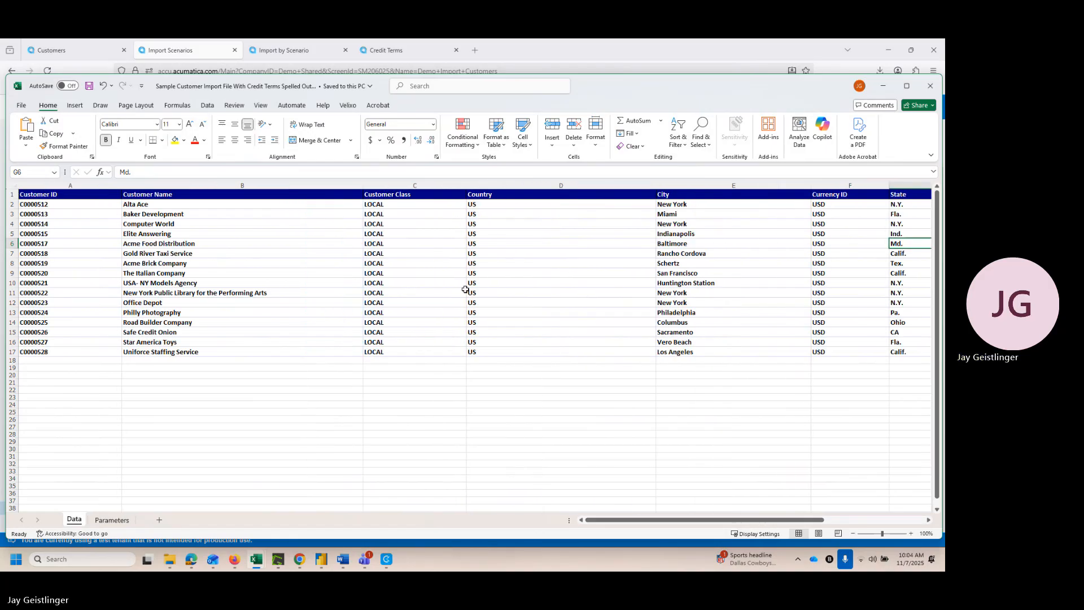
Step: In Import by Scenario in Acumatica, leave only the first prepared record active and try to import it, saving the prepared data
{"action": "left_click", "coordinate": [284, 52]}
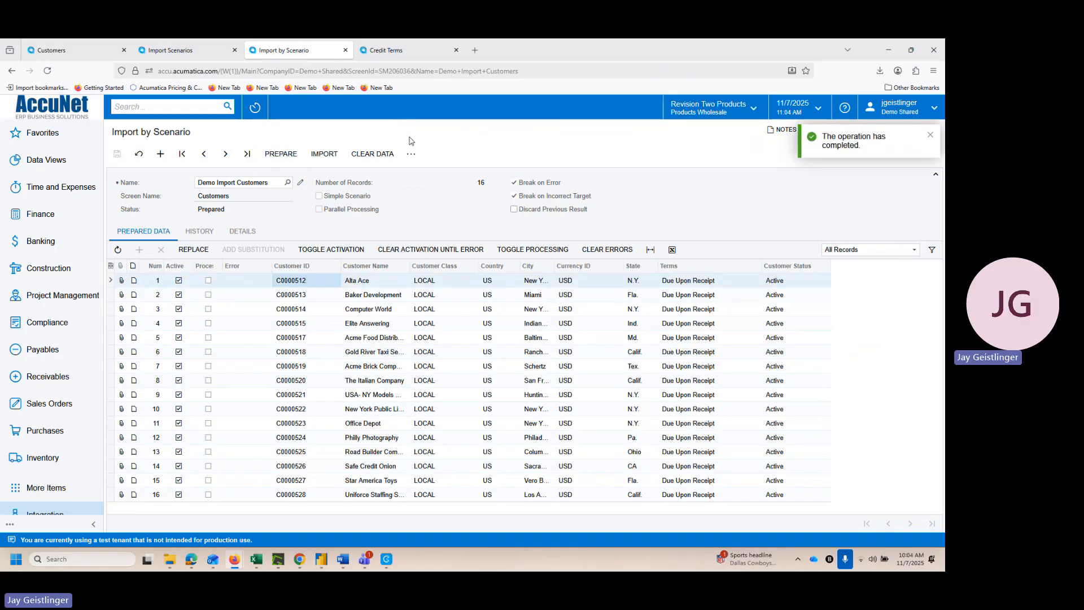
{"action": "left_click", "coordinate": [930, 134]}
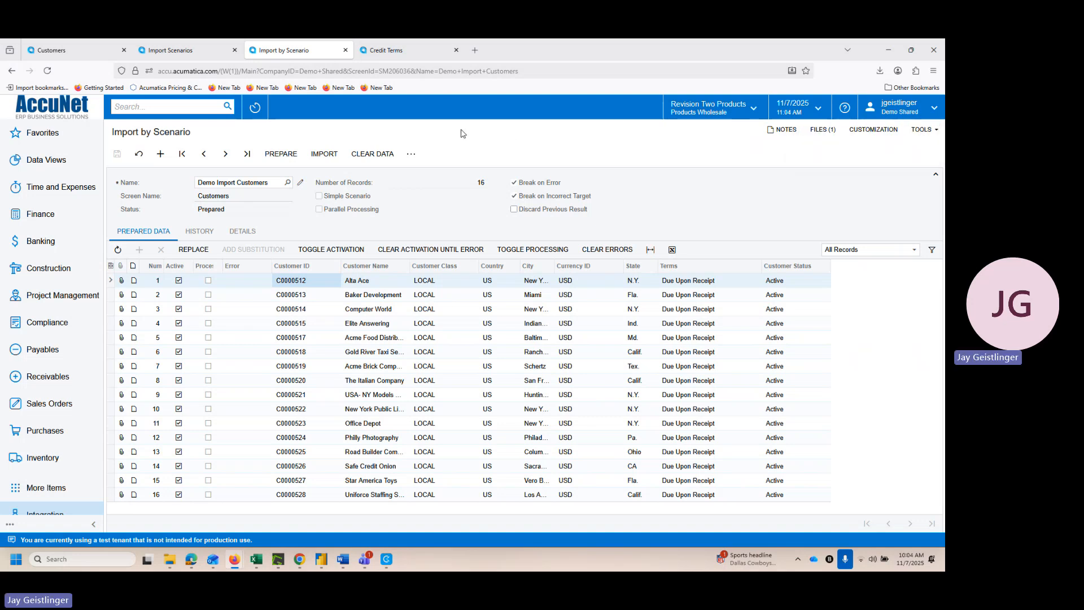
{"action": "left_click", "coordinate": [333, 250]}
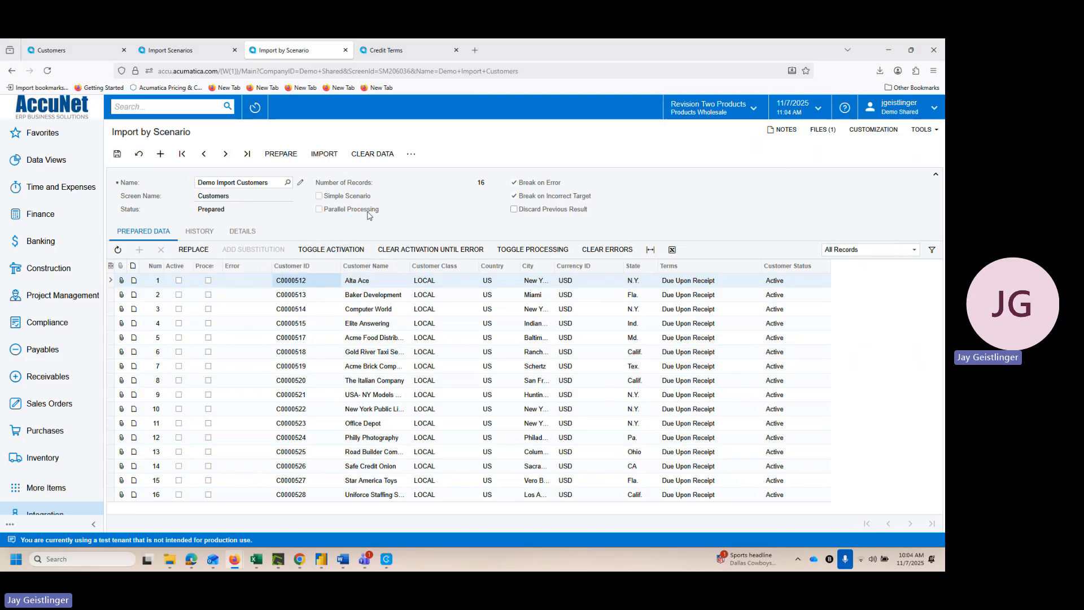
{"action": "left_click", "coordinate": [179, 282]}
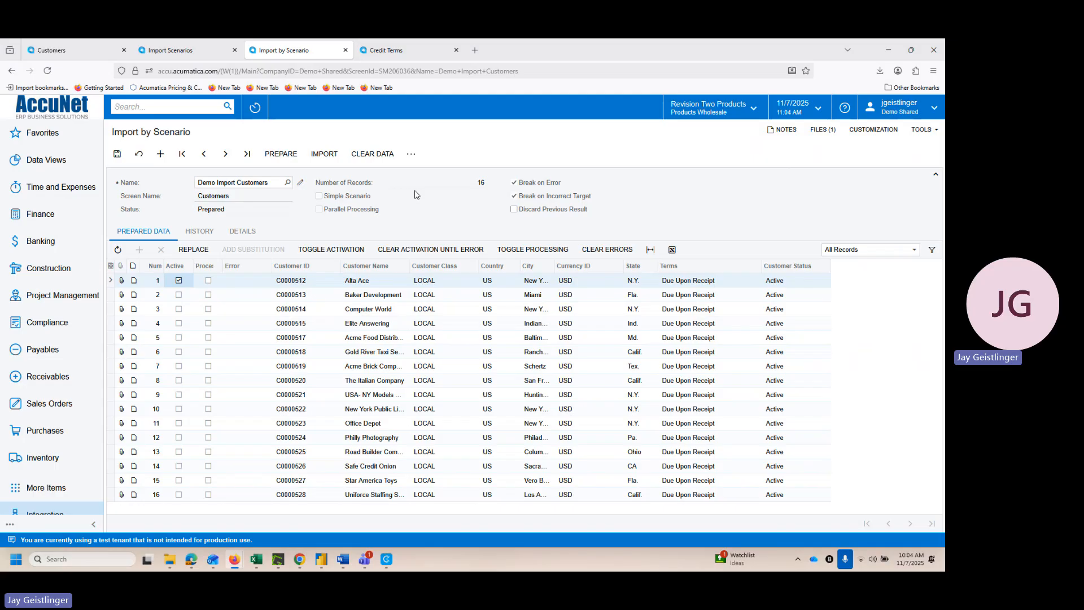
{"action": "left_click", "coordinate": [322, 154]}
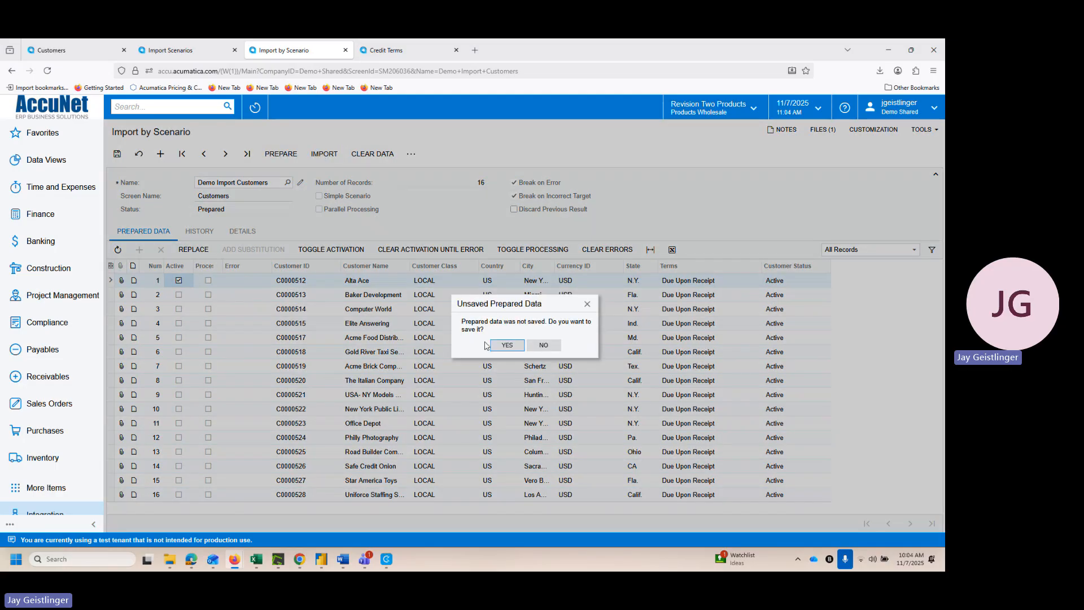
{"action": "left_click", "coordinate": [507, 346]}
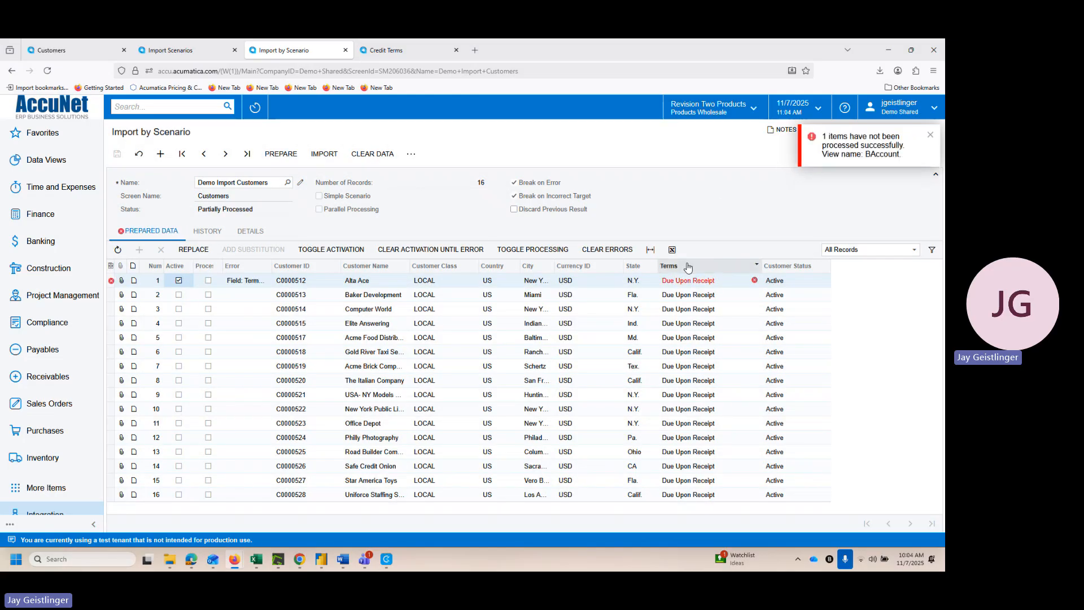
{"action": "mouse_move", "coordinate": [756, 283]}
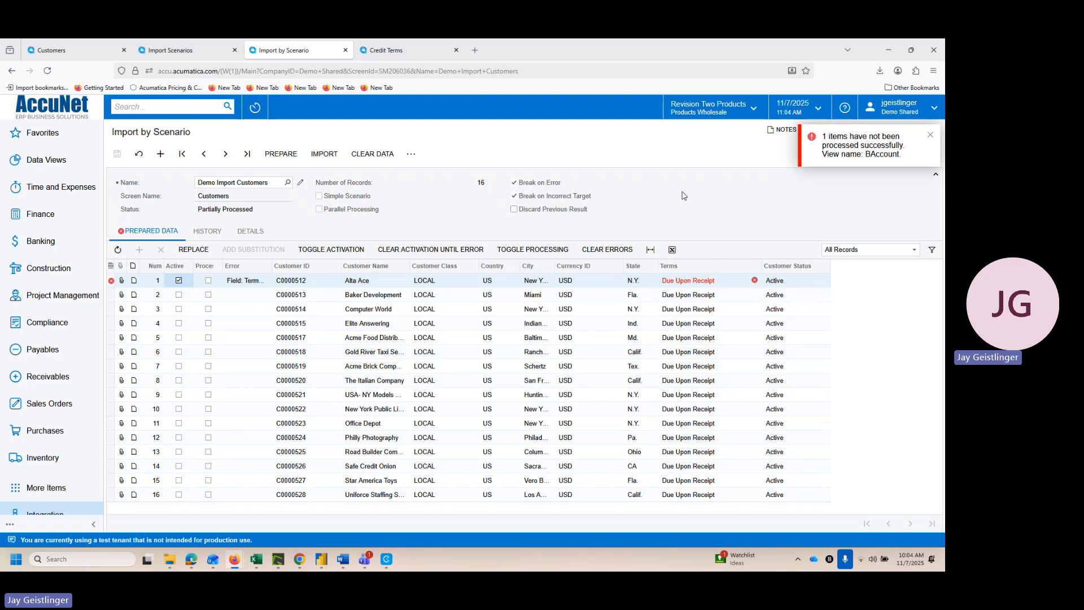
Step: Check the Terms row in the import scenario mapping and open the financial settings of the Alta Ace customer record
{"action": "left_click", "coordinate": [171, 49]}
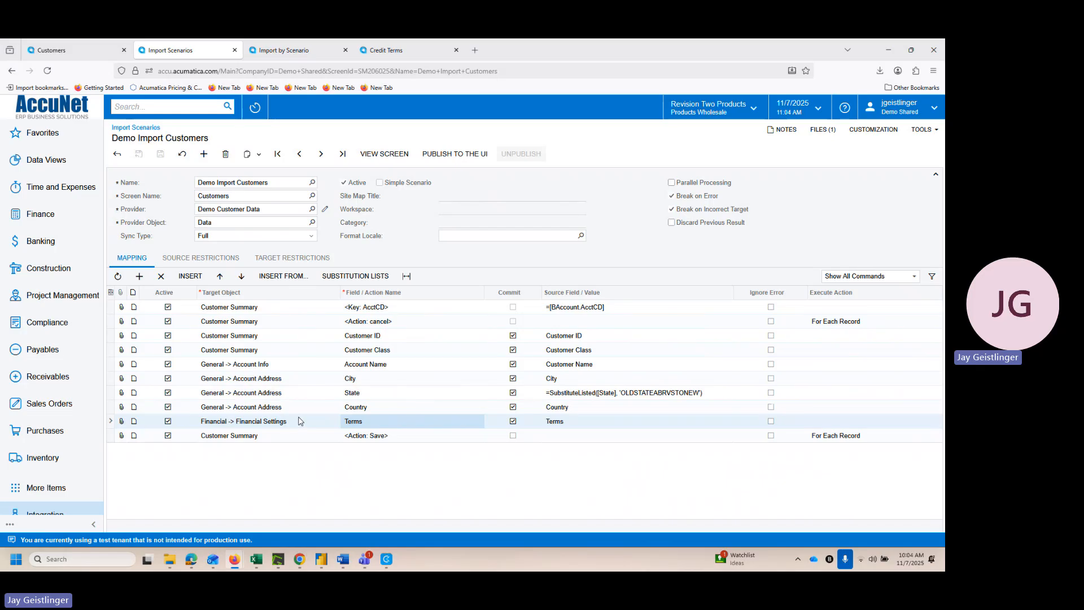
{"action": "mouse_move", "coordinate": [103, 54]}
{"action": "left_click", "coordinate": [83, 54]}
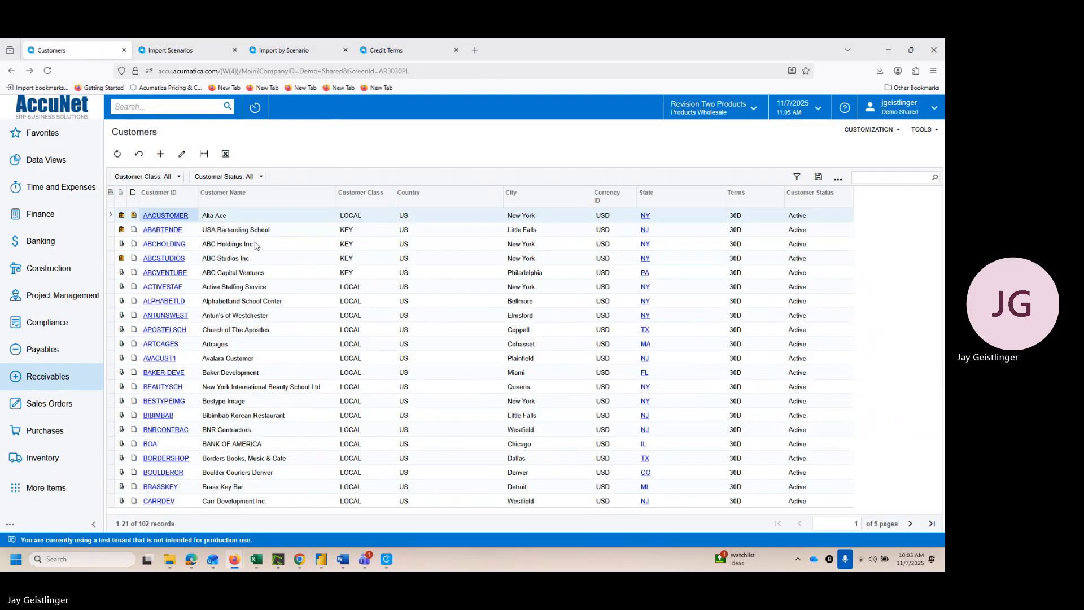
{"action": "left_click", "coordinate": [161, 217]}
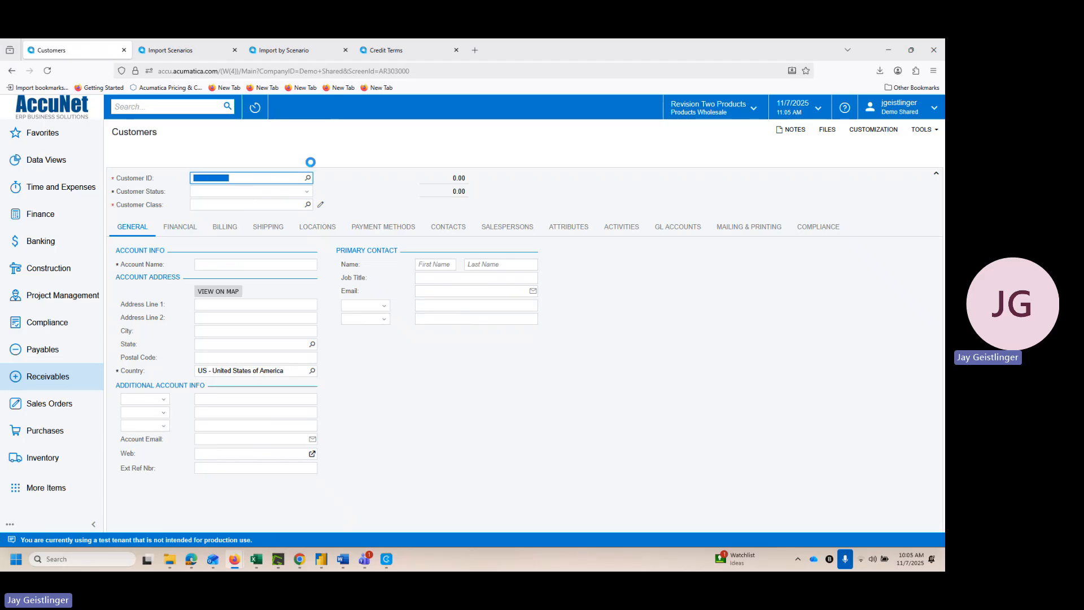
{"action": "left_click", "coordinate": [189, 232]}
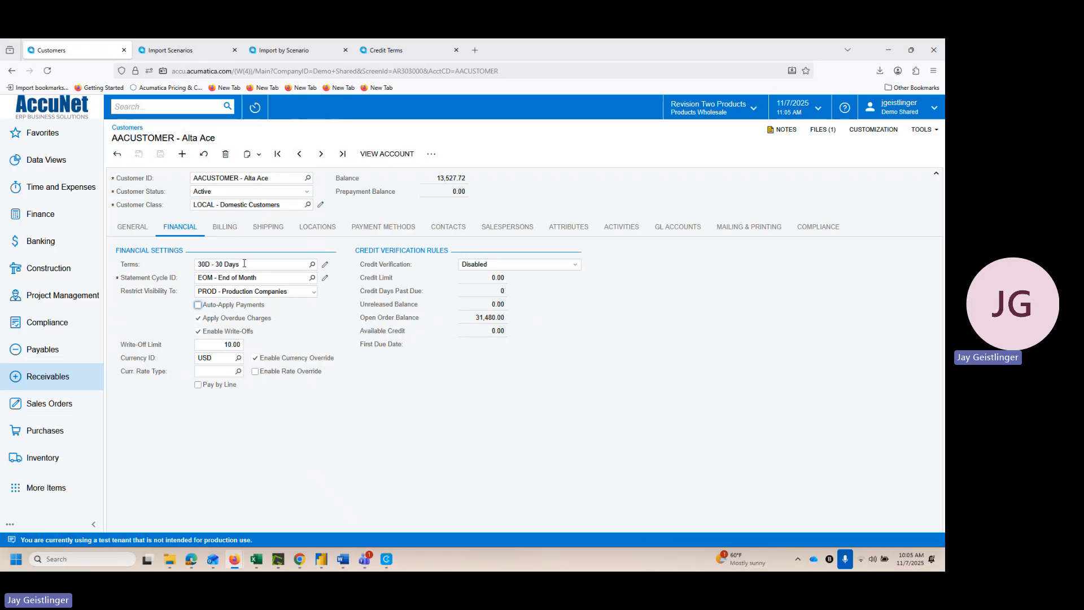
Step: Find "due upon" in the terms lookup, set the customer's Terms to DUR - Due Upon Receipt, and recheck the lookup
{"action": "left_click", "coordinate": [313, 266]}
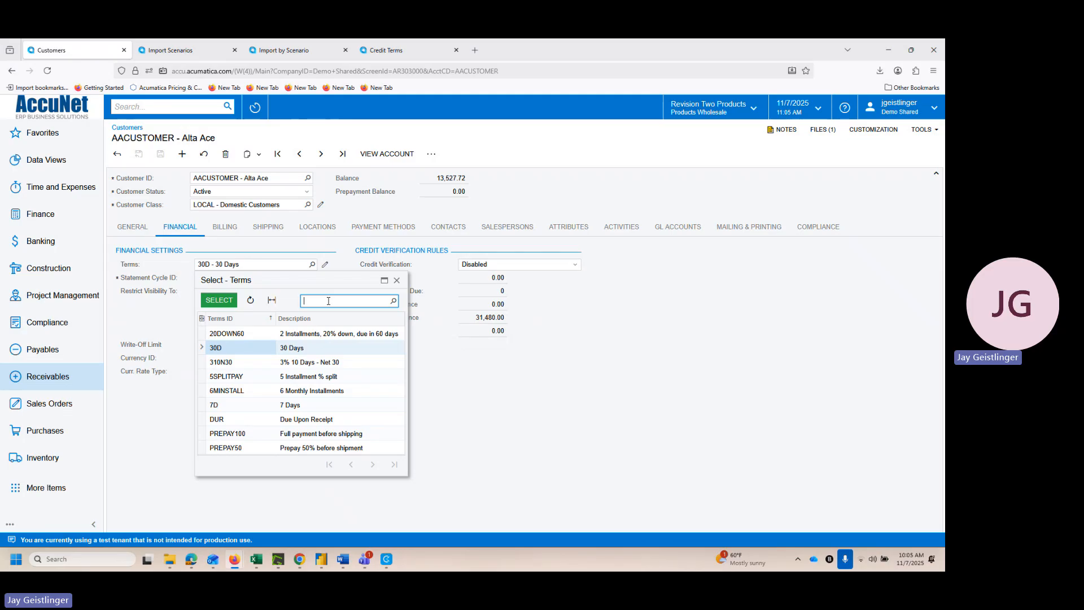
{"action": "type", "text": "ue upon"}
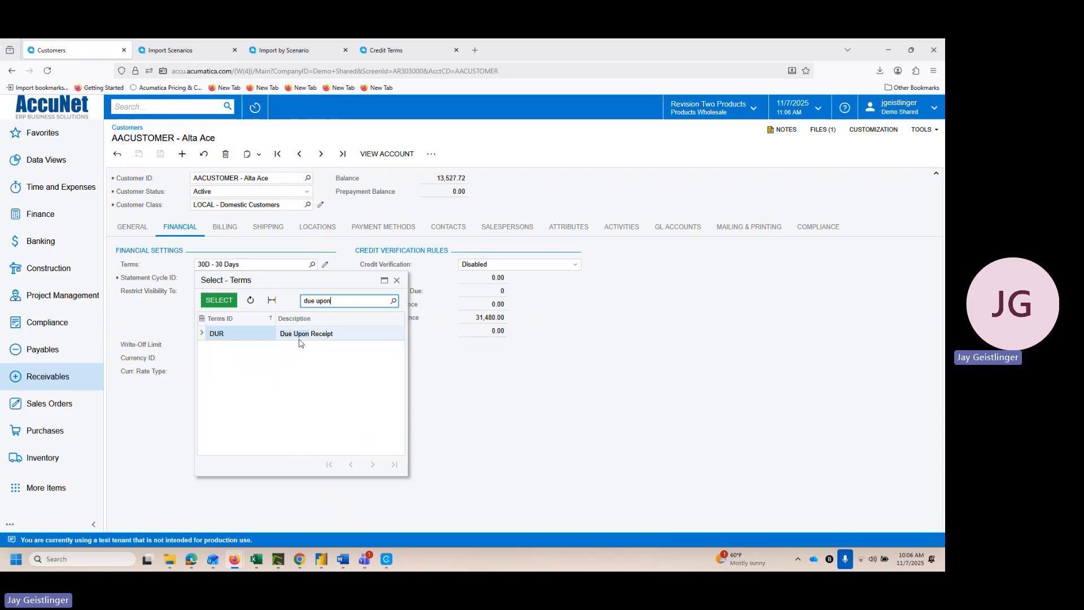
{"action": "left_click", "coordinate": [219, 300]}
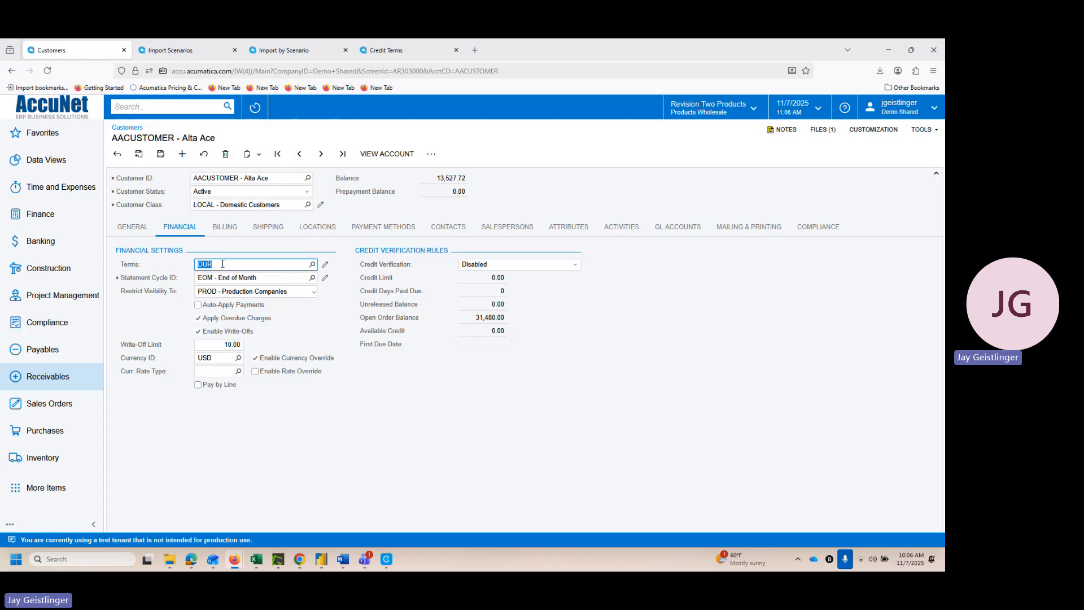
{"action": "key", "text": "Tab"}
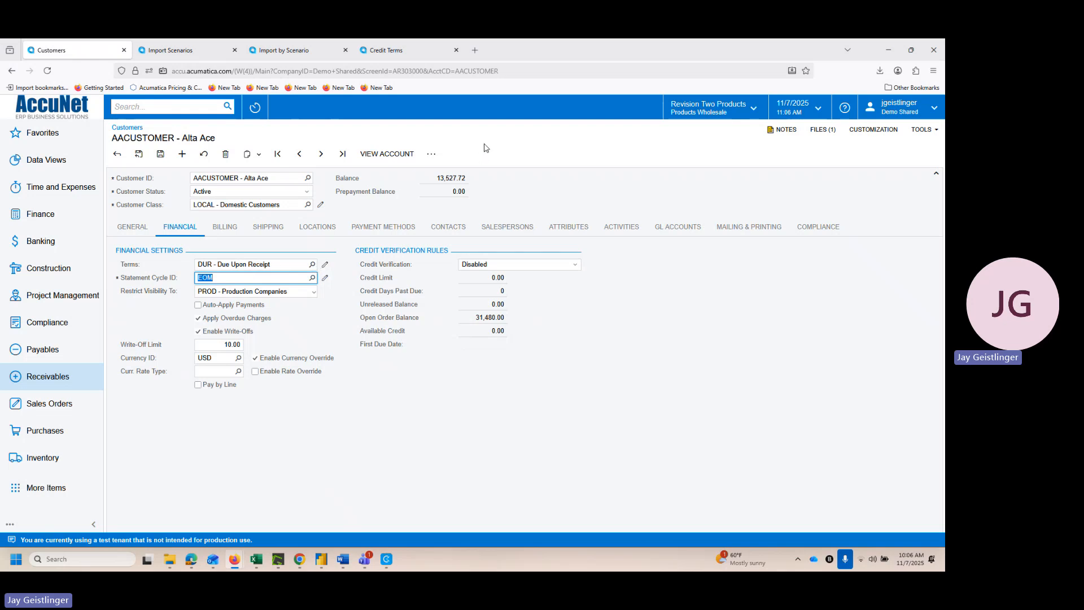
{"action": "left_click", "coordinate": [312, 265]}
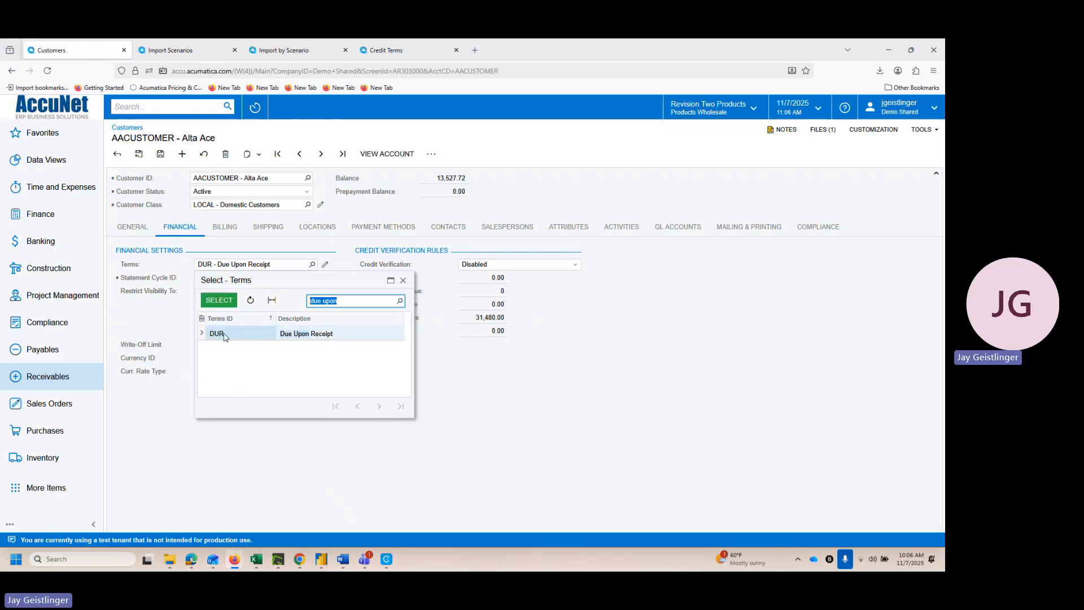
{"action": "left_click", "coordinate": [604, 203]}
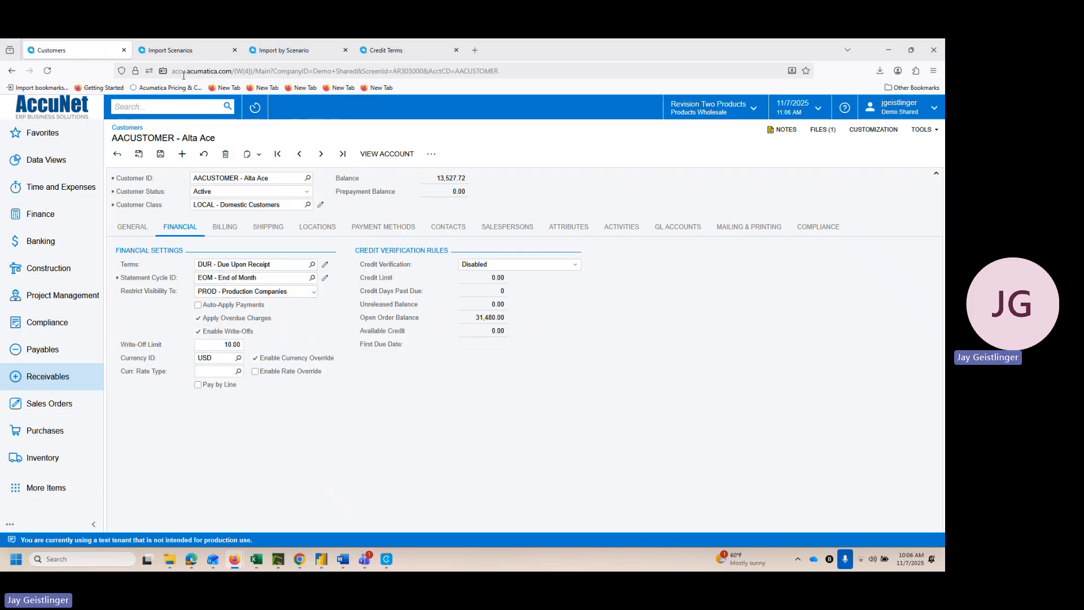
Step: Compare the Terms field options in the import scenario mapping with the ID and description in the customer's terms lookup
{"action": "left_click", "coordinate": [182, 55]}
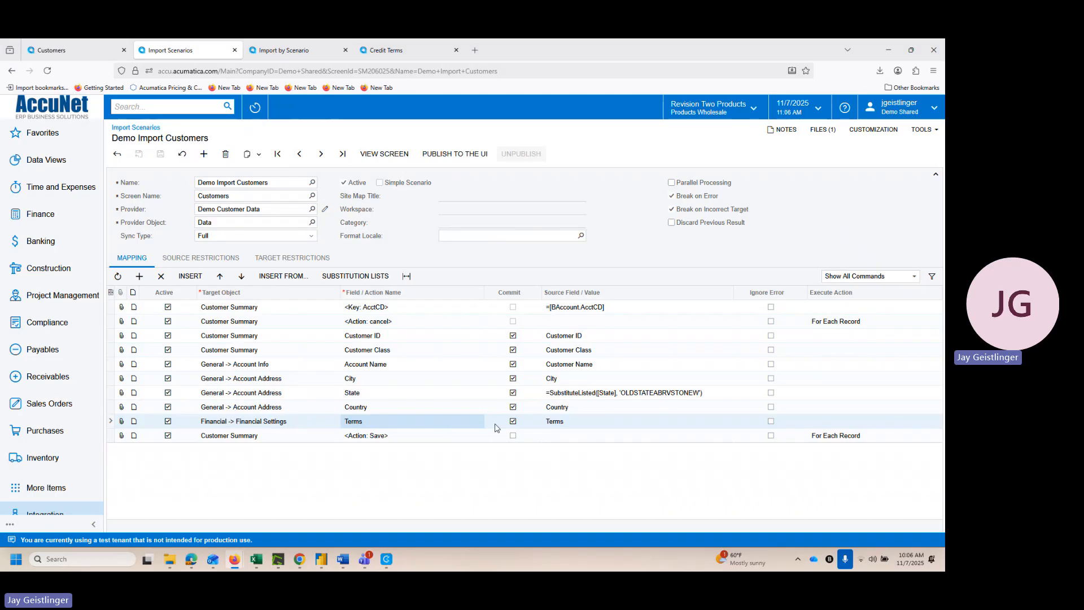
{"action": "left_click", "coordinate": [456, 428]}
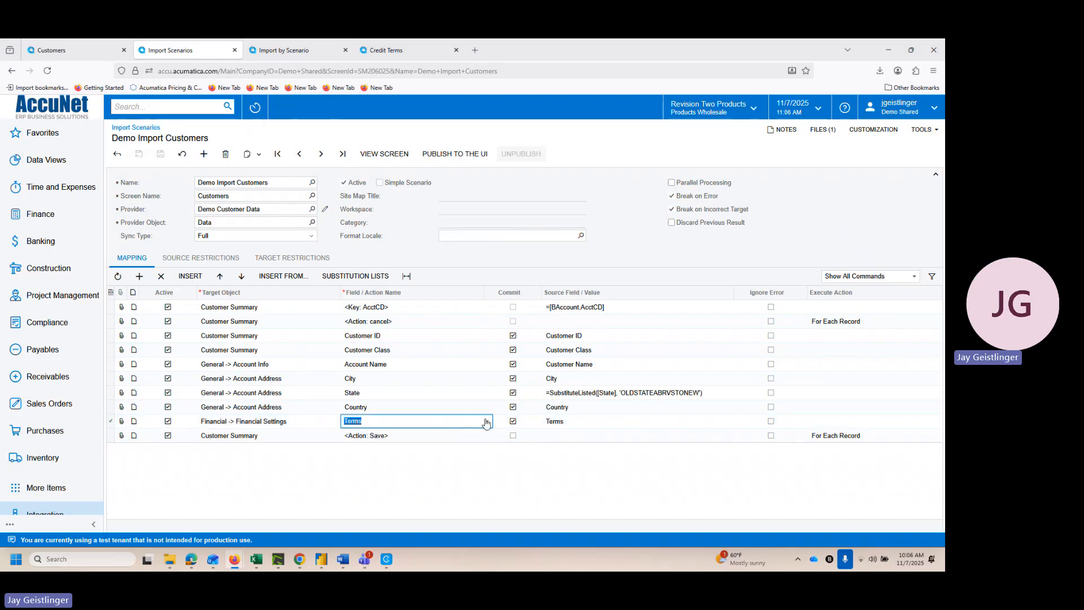
{"action": "left_click", "coordinate": [486, 423]}
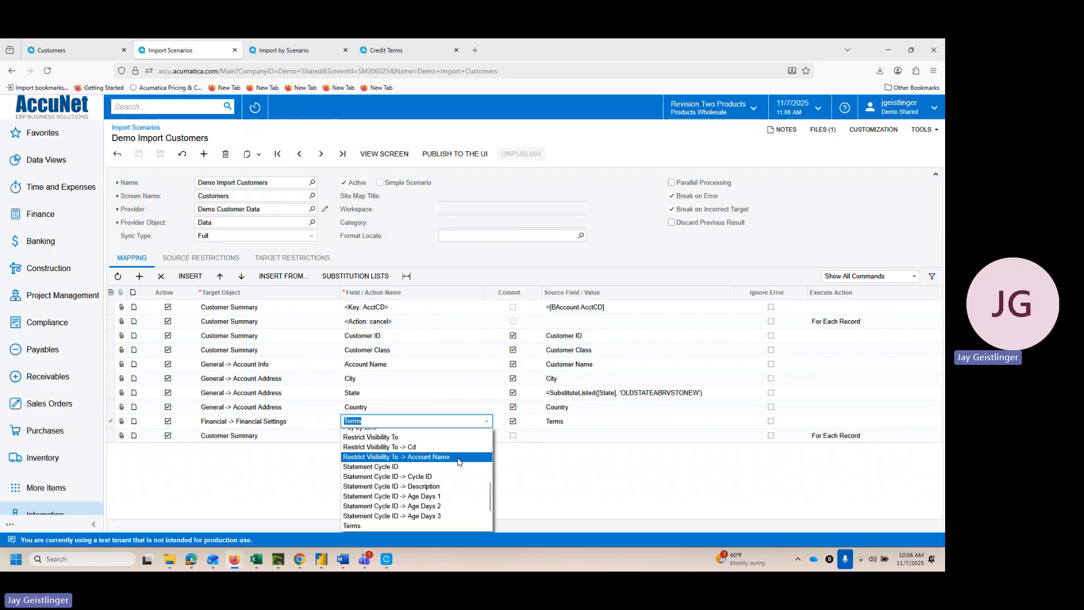
{"action": "scroll", "coordinate": [458, 462], "scroll_direction": "down", "scroll_amount": 2}
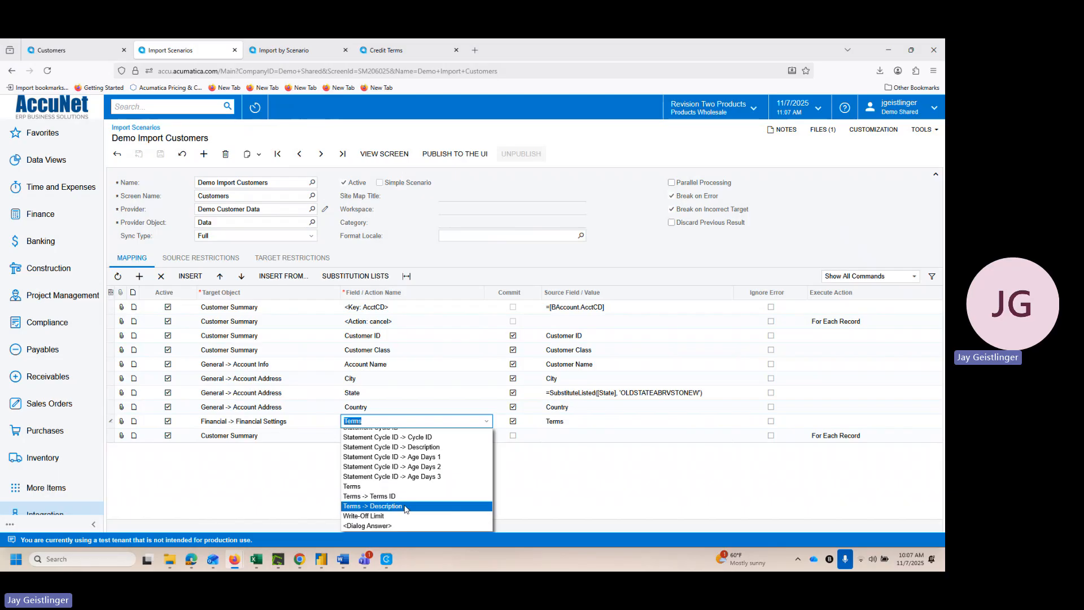
{"action": "left_click", "coordinate": [78, 54]}
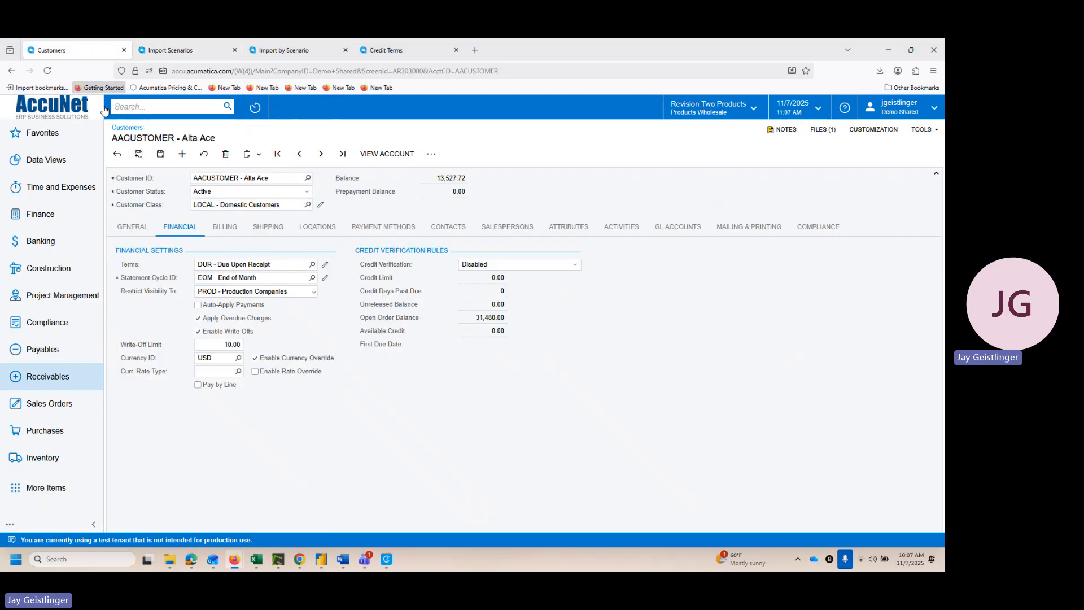
{"action": "left_click", "coordinate": [312, 265]}
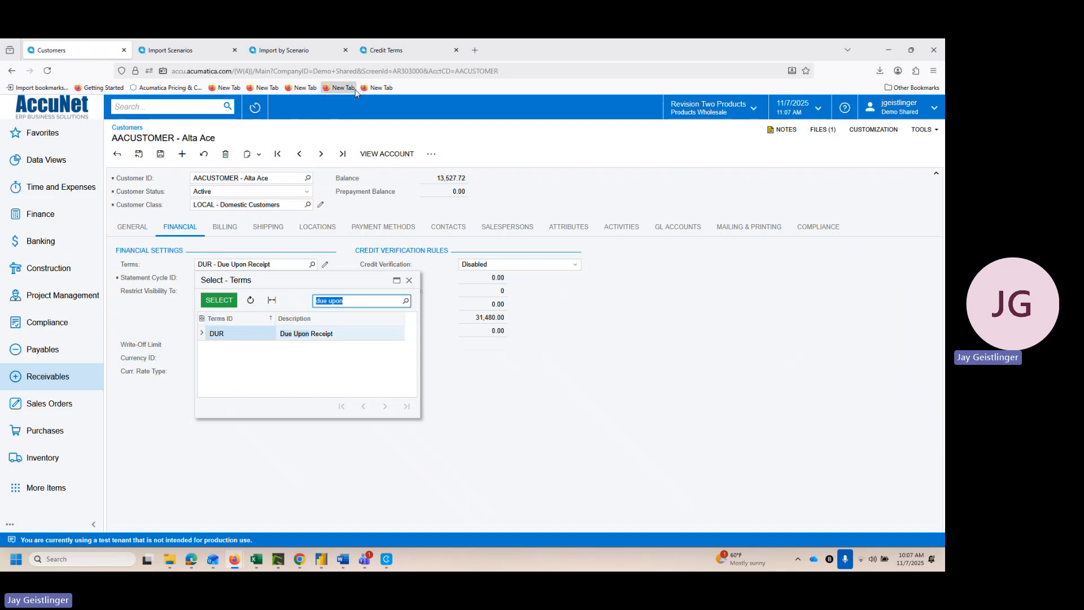
Step: Change the Financial Settings mapping row's field from Terms to Terms -> Description and save the Demo Import Customers scenario
{"action": "left_click", "coordinate": [167, 49]}
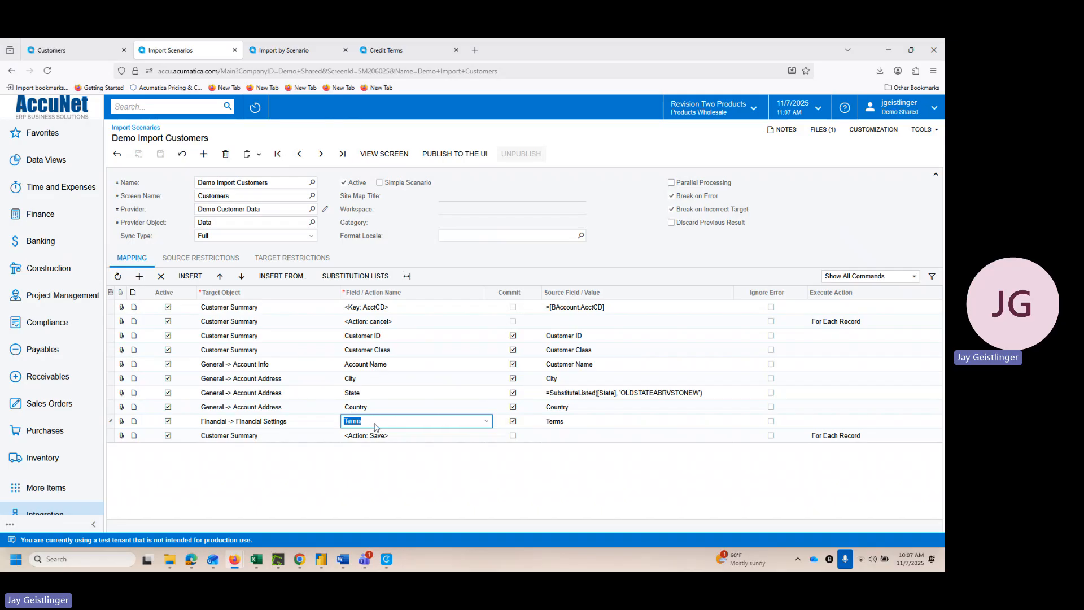
{"action": "left_click", "coordinate": [486, 425]}
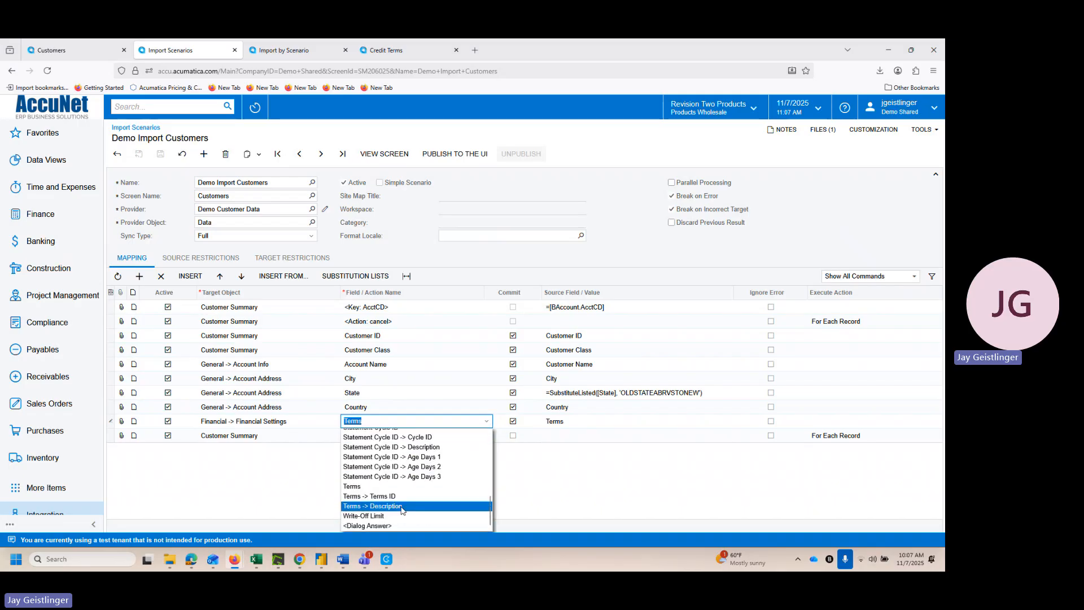
{"action": "left_click", "coordinate": [402, 507]}
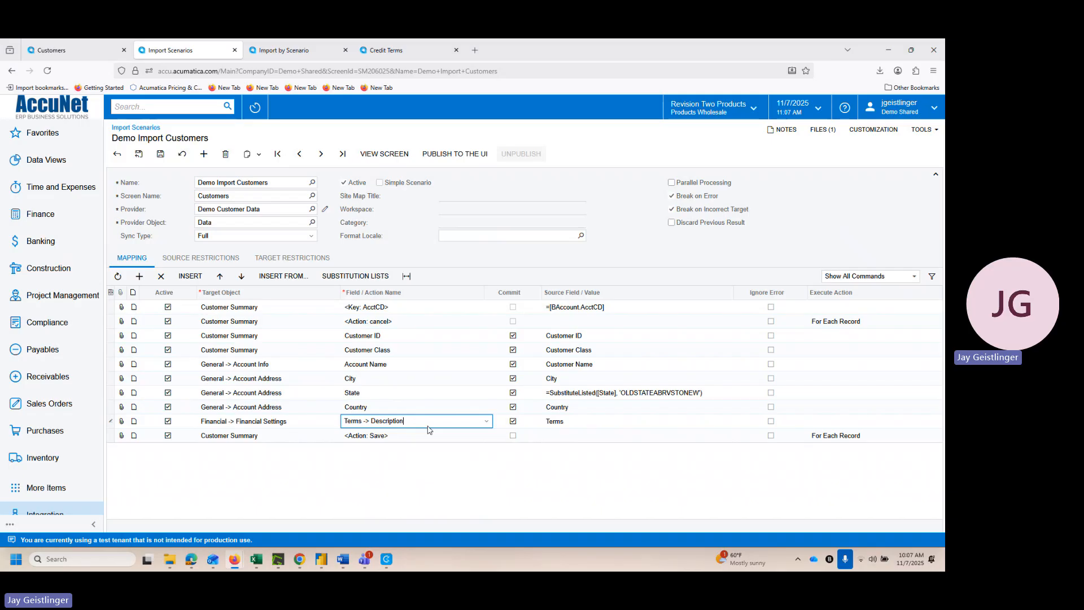
{"action": "key", "text": "Tab"}
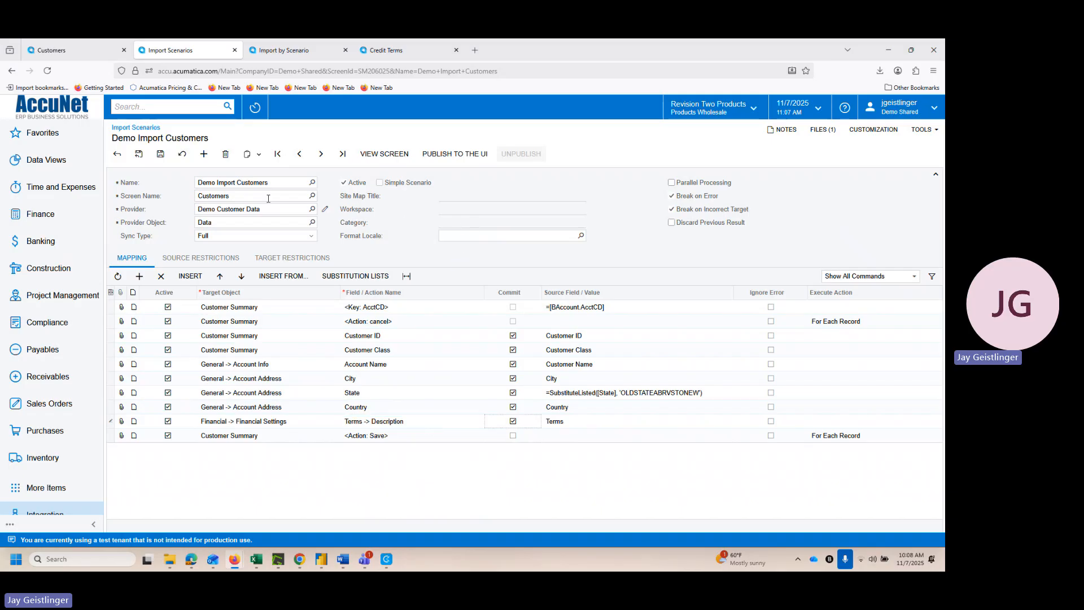
{"action": "left_click", "coordinate": [161, 155]}
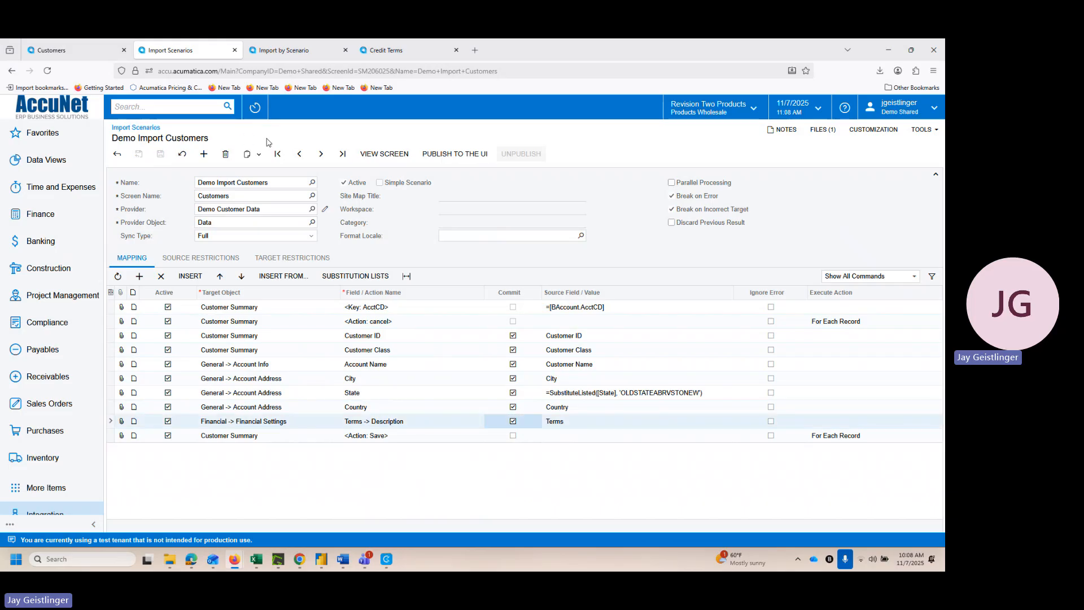
Step: Clear the errors on the prepared customer data and import the active first record again, saving the prepared data
{"action": "left_click", "coordinate": [261, 53]}
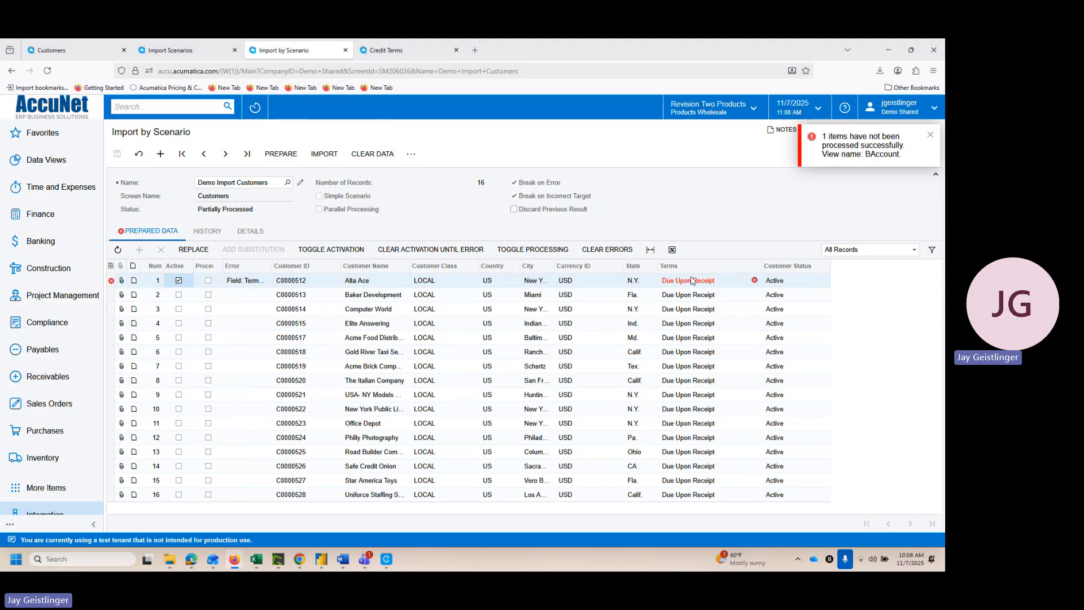
{"action": "mouse_move", "coordinate": [718, 285]}
{"action": "left_click", "coordinate": [607, 250]}
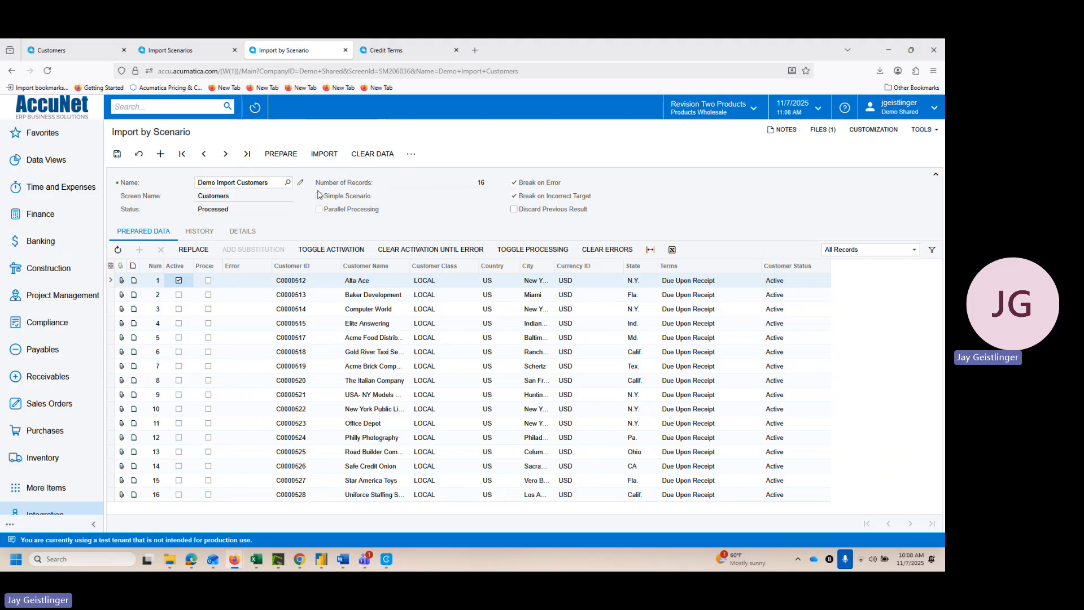
{"action": "left_click", "coordinate": [322, 157]}
{"action": "left_click", "coordinate": [508, 345]}
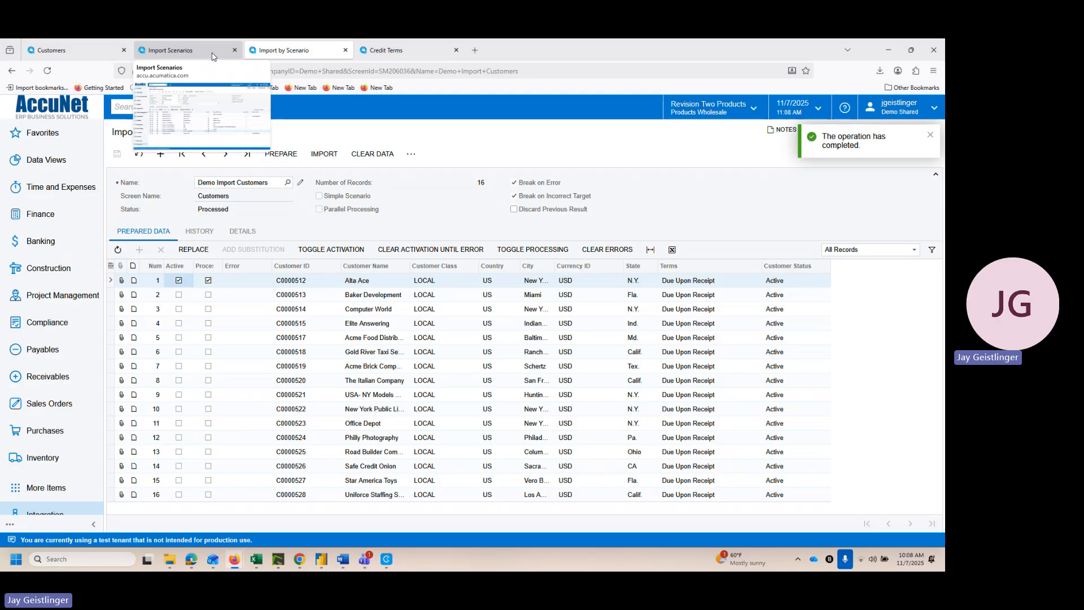
Step: Close the customer's terms lookup, find the newly imported Alta Ace customer by its ID, and open that record, discarding unsaved changes
{"action": "left_click", "coordinate": [83, 51]}
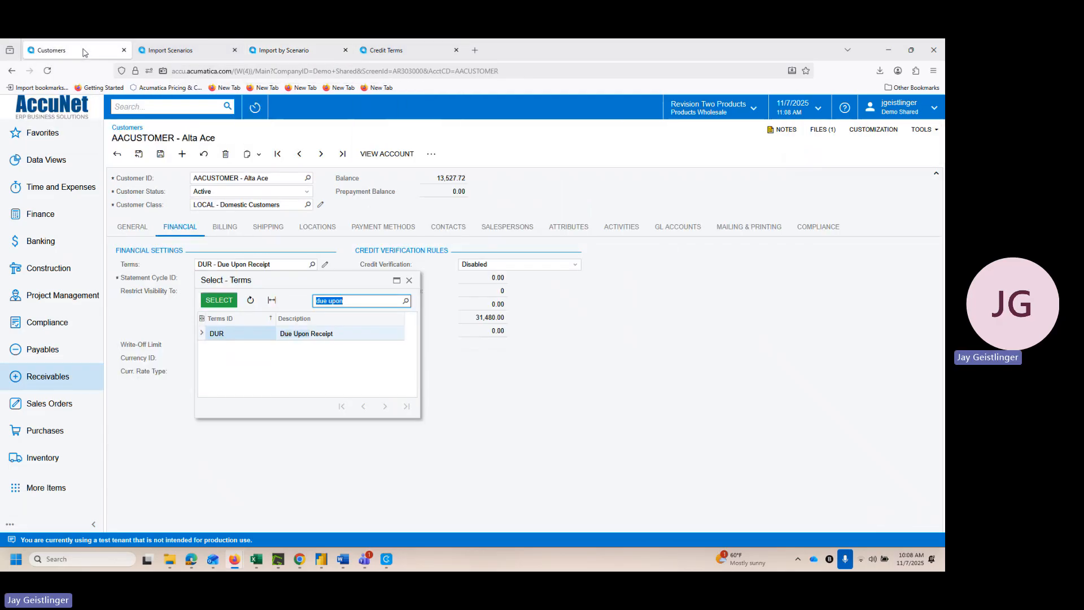
{"action": "left_click", "coordinate": [409, 281]}
{"action": "left_click", "coordinate": [307, 179]}
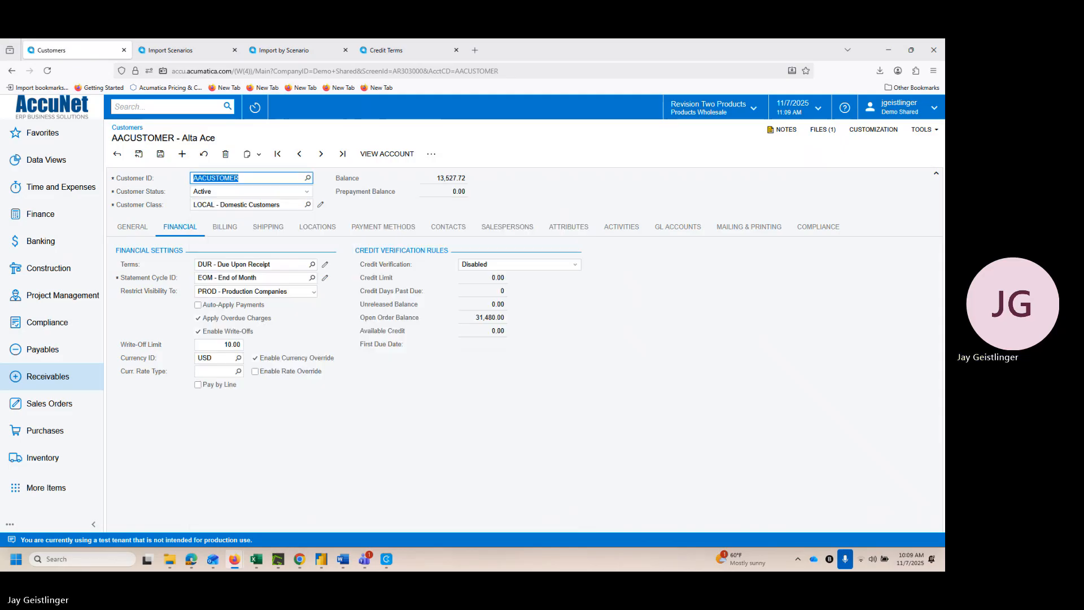
{"action": "left_click", "coordinate": [308, 179]}
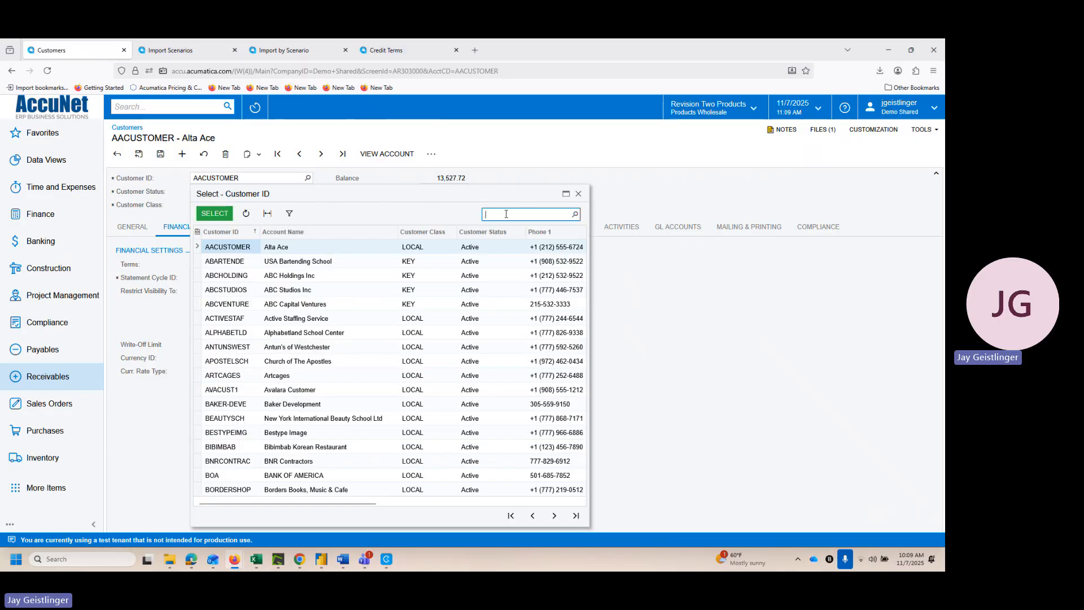
{"action": "type", "text": "000512"}
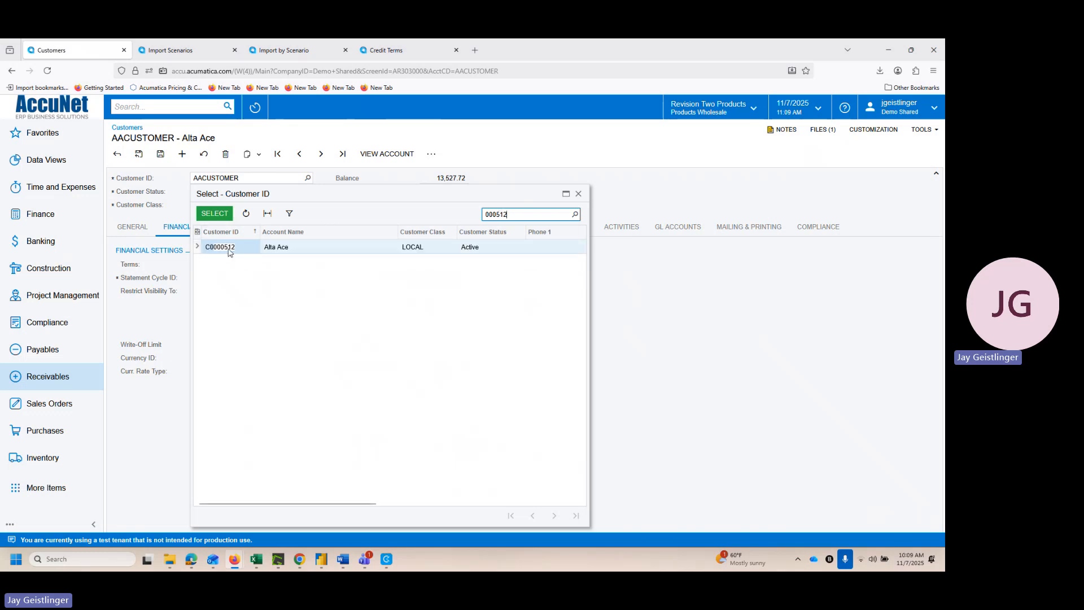
{"action": "double_click", "coordinate": [228, 253]}
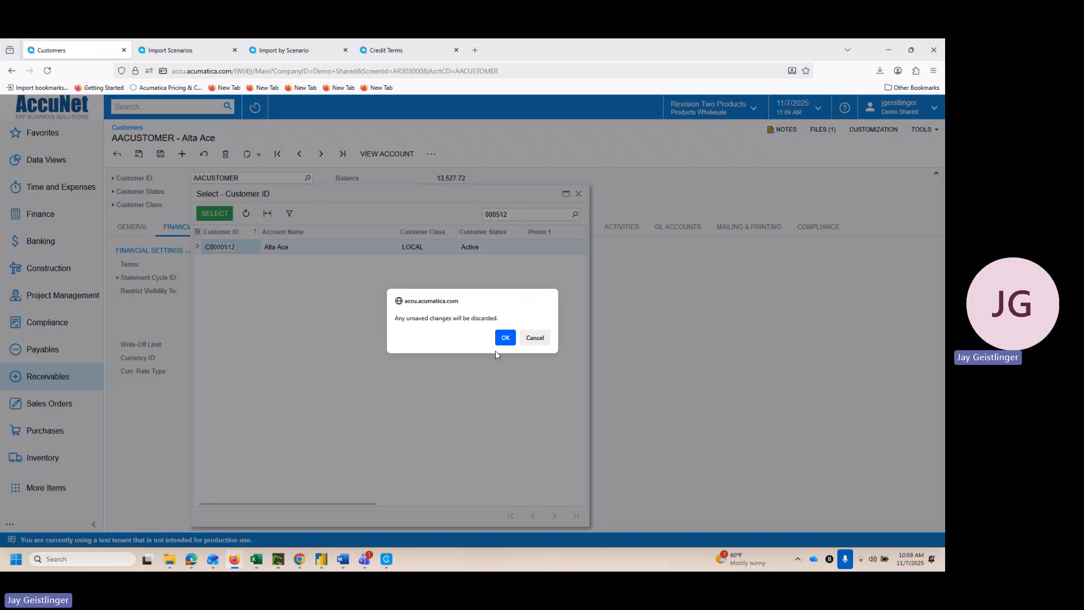
{"action": "left_click", "coordinate": [505, 338]}
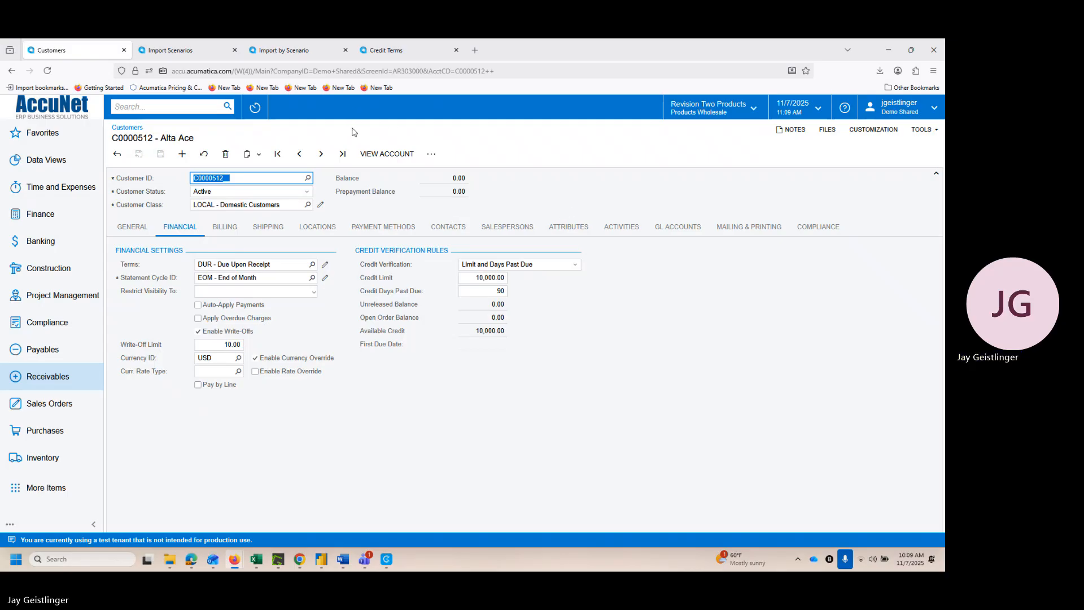
Step: Review the available Terms field options for the Financial Settings row in the Demo Import Customers mapping, keeping Terms -> Description
{"action": "left_click", "coordinate": [180, 57]}
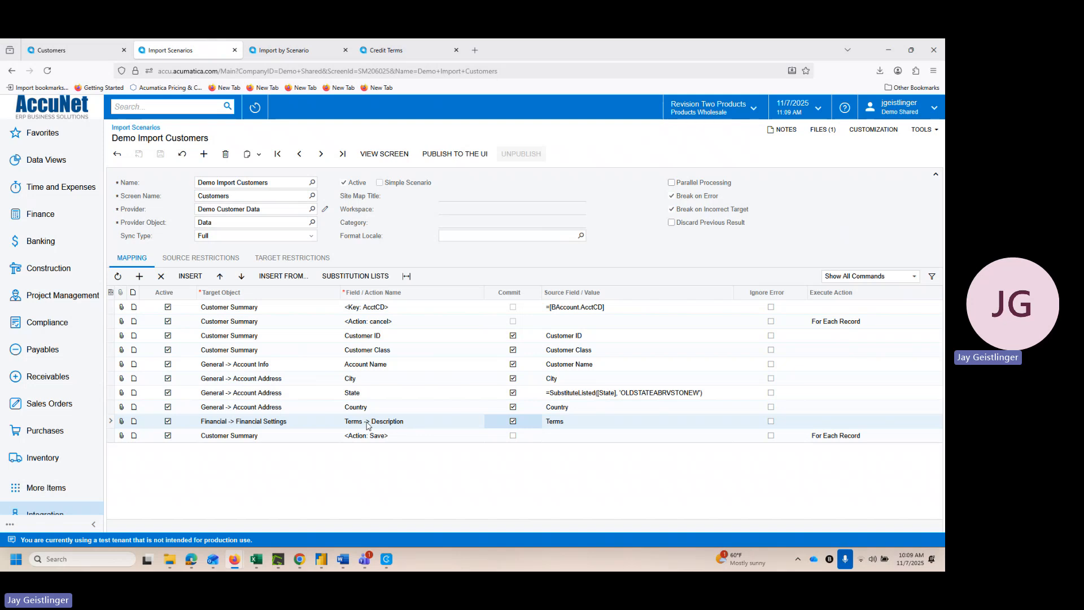
{"action": "left_click", "coordinate": [464, 427]}
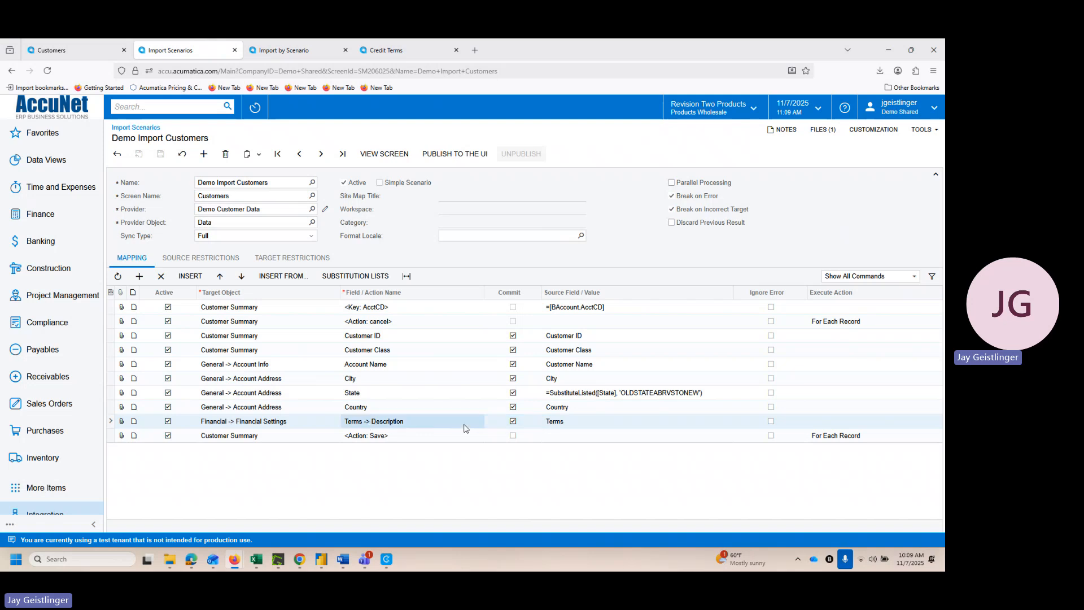
{"action": "left_click", "coordinate": [486, 423]}
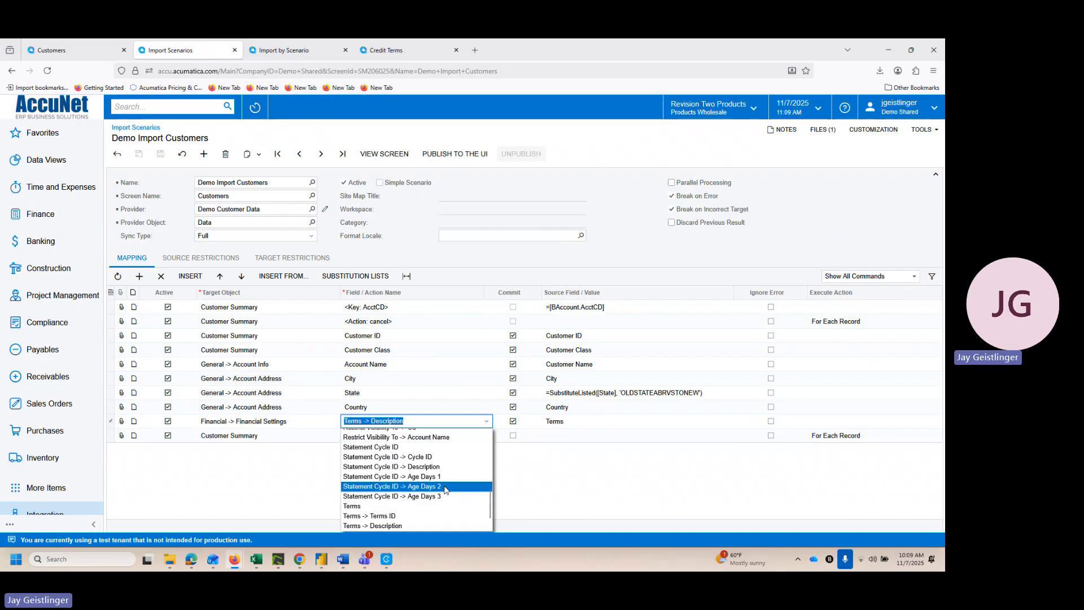
{"action": "scroll", "coordinate": [439, 510], "scroll_direction": "down", "scroll_amount": 2}
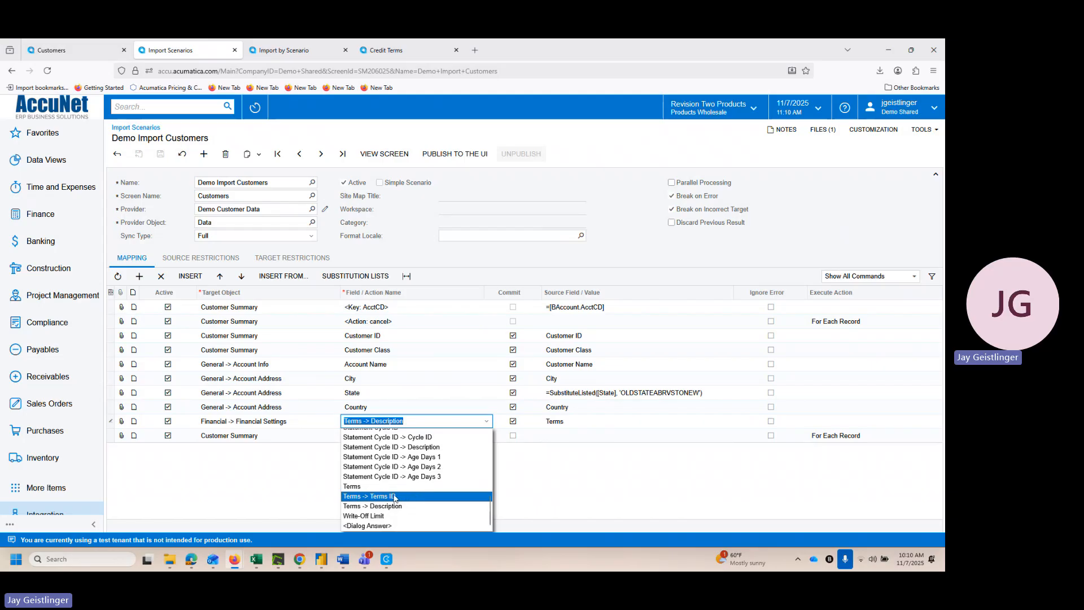
{"action": "left_click", "coordinate": [625, 240]}
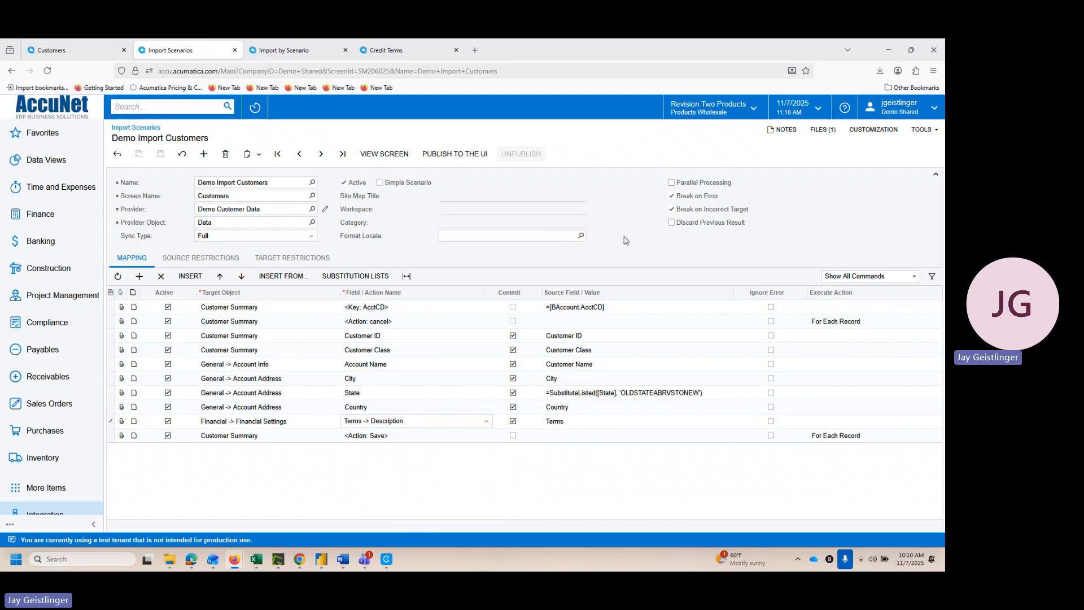